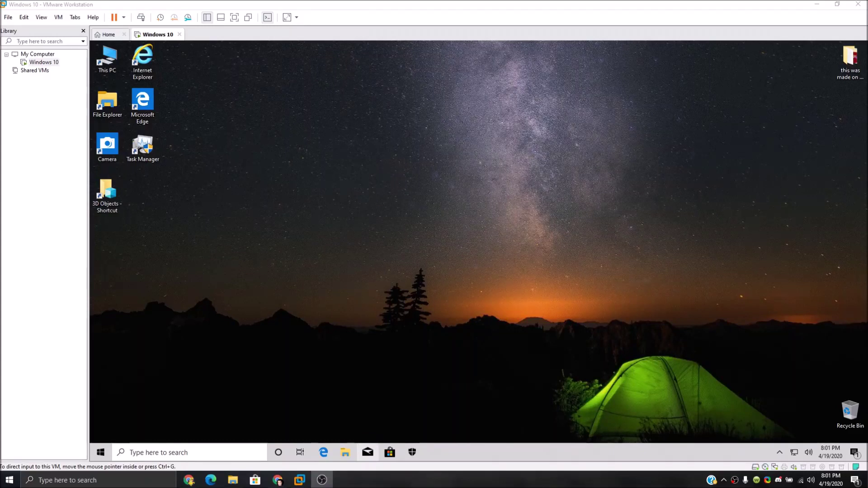
# Open the Windows 10 guest's Personalization settings from the desktop, then close them again
pyautogui.click(343, 213)
pyautogui.rightClick(343, 214)
pyautogui.click(310, 312)
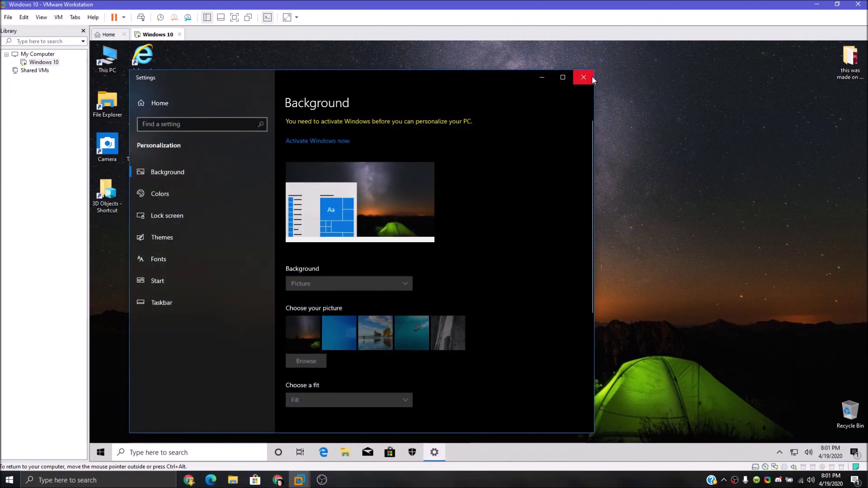
pyautogui.click(593, 77)
pyautogui.click(56, 17)
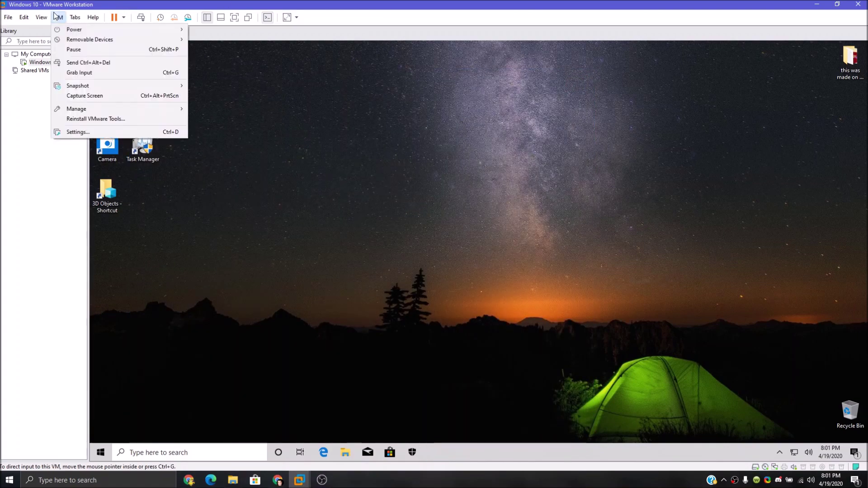
# Switch the VM's CD/DVD (SATA) image from G:\Windows.iso to G:\Win8.1_English_x32.iso
pyautogui.moveTo(113, 39)
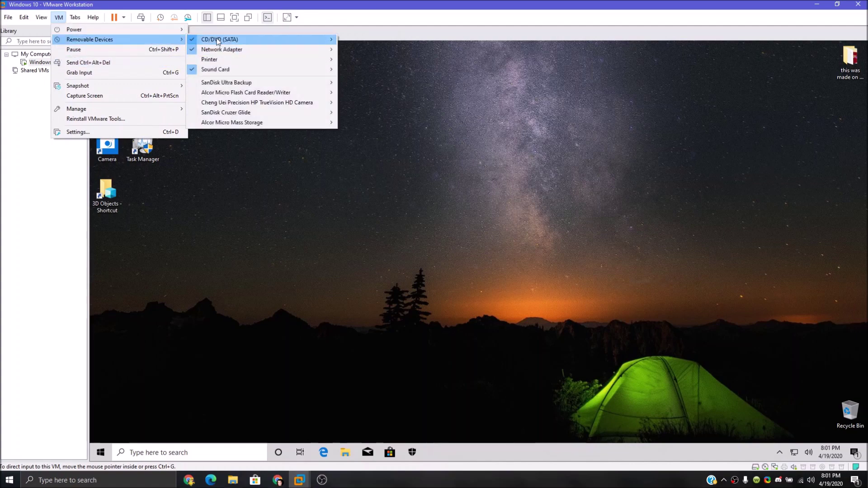
pyautogui.moveTo(324, 41)
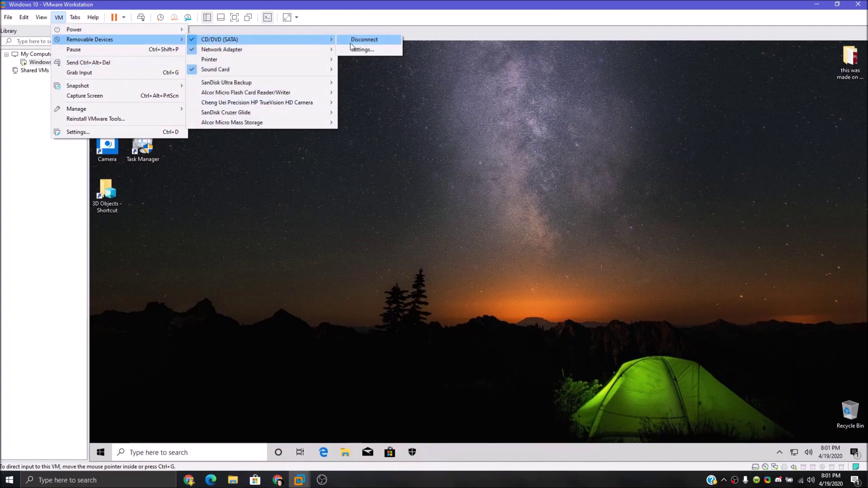
pyautogui.click(351, 43)
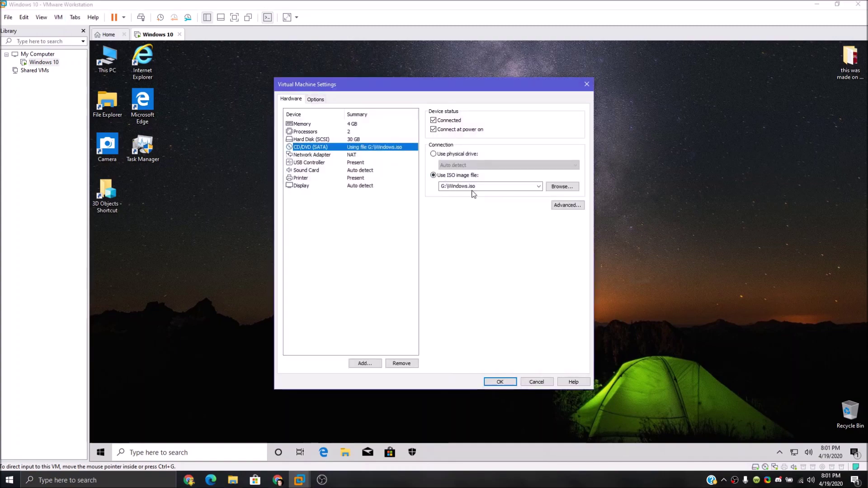
pyautogui.click(561, 187)
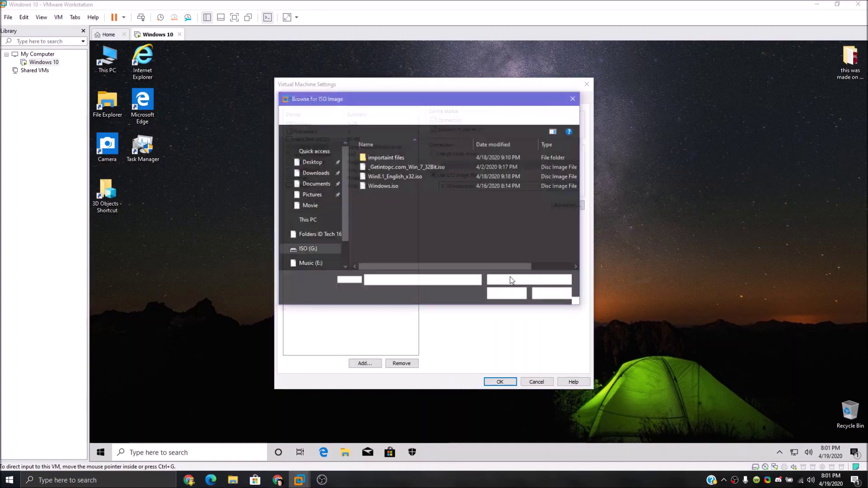
pyautogui.click(538, 294)
pyautogui.click(539, 187)
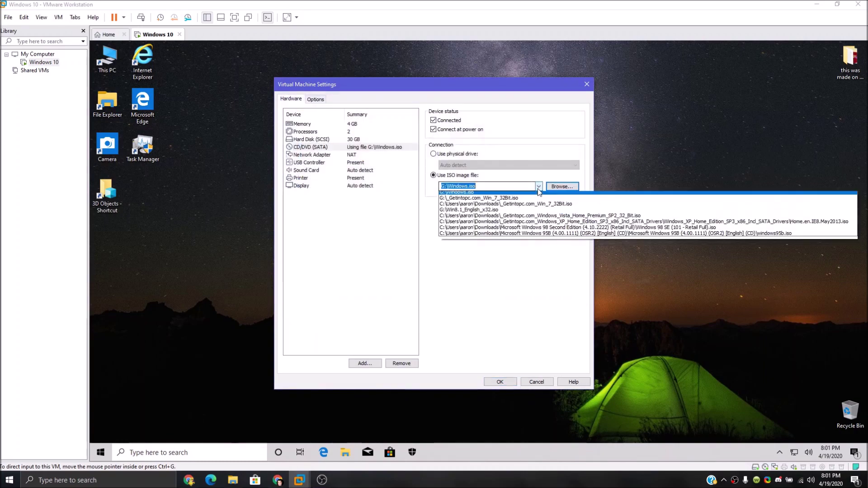
pyautogui.click(513, 212)
pyautogui.click(488, 382)
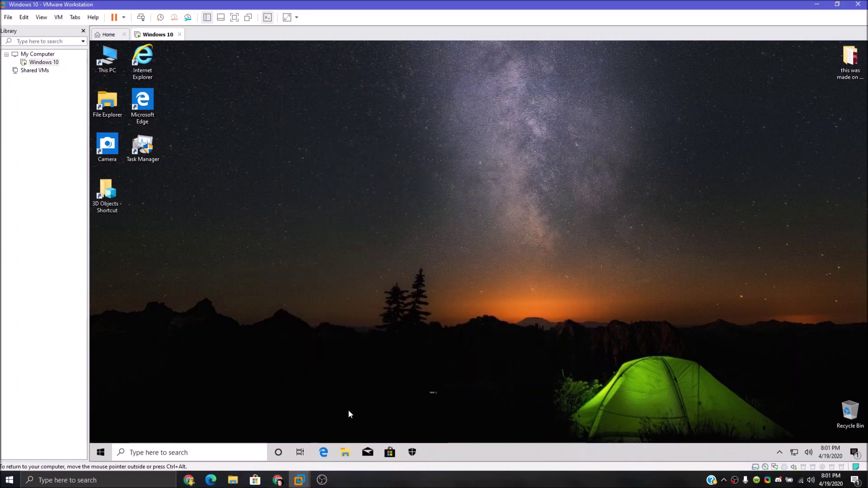
# Open DVD Drive (D:) from This PC to list its boot, sources and setup files
pyautogui.click(345, 452)
pyautogui.click(255, 261)
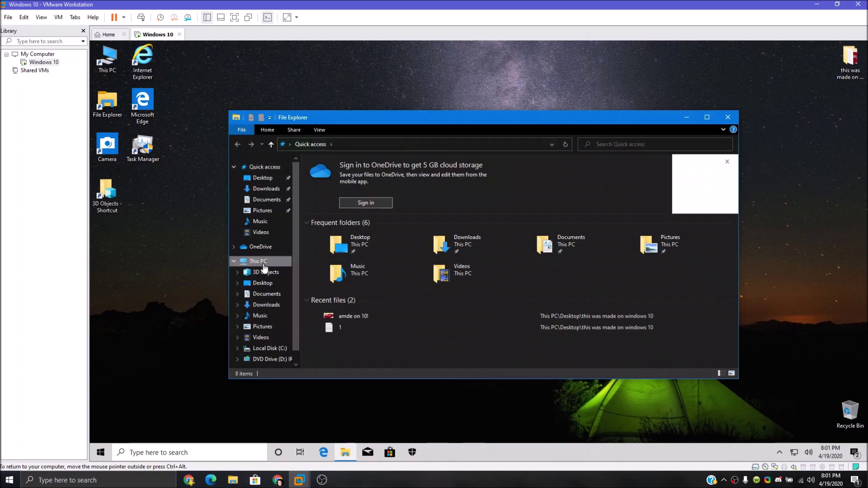
pyautogui.click(504, 278)
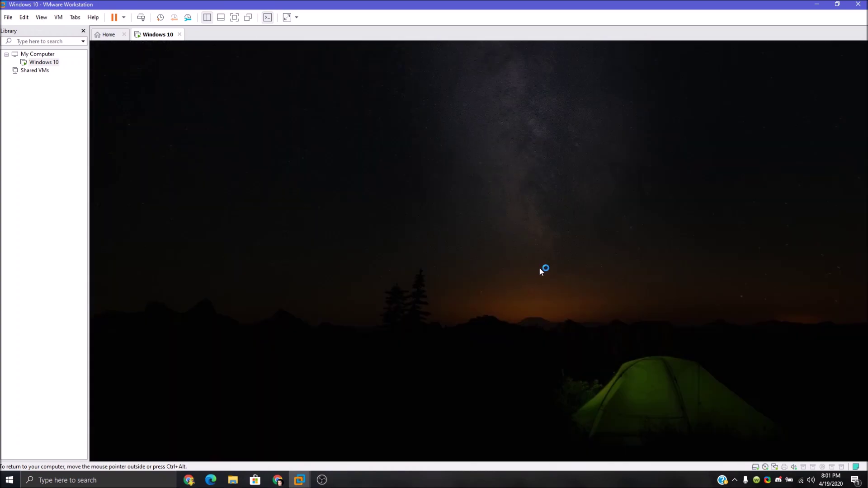
pyautogui.click(520, 307)
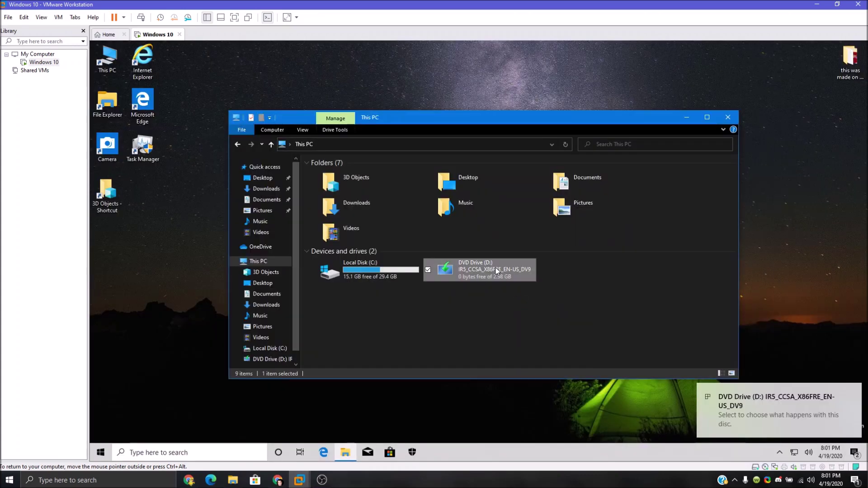
pyautogui.rightClick(497, 271)
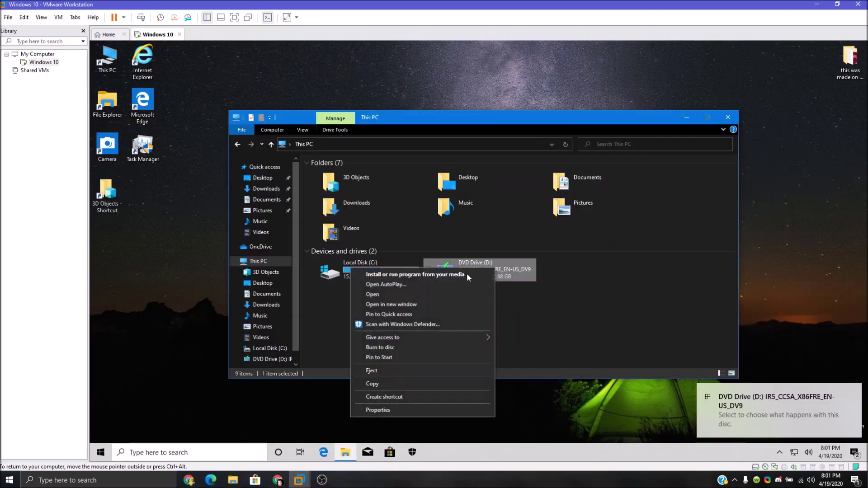
pyautogui.click(436, 295)
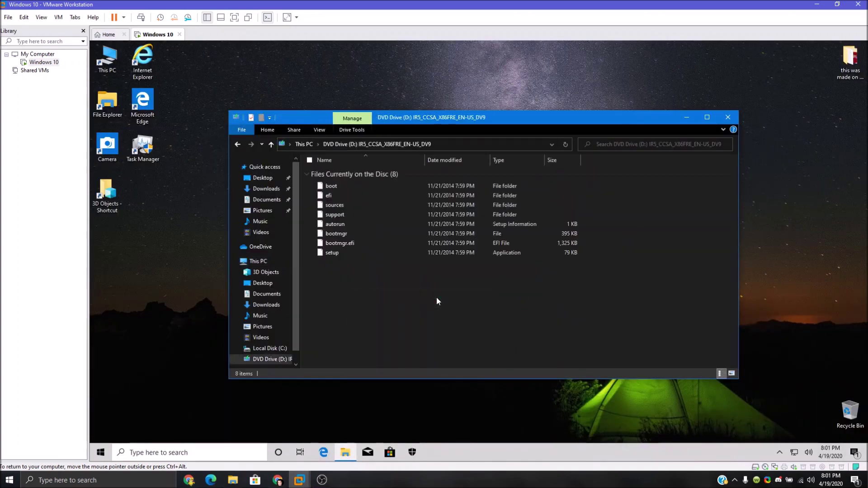
# Set the disc's setup program to run in Windows 7 compatibility mode and apply it
pyautogui.rightClick(380, 256)
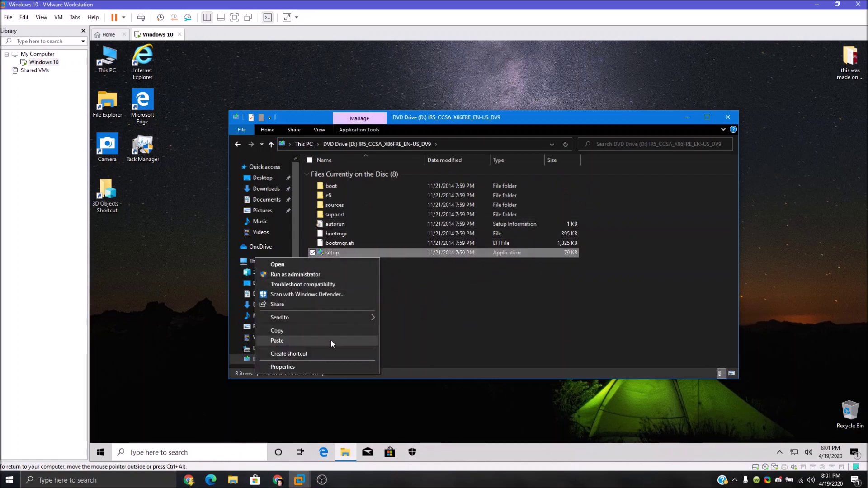
pyautogui.click(319, 364)
pyautogui.click(426, 230)
pyautogui.click(446, 291)
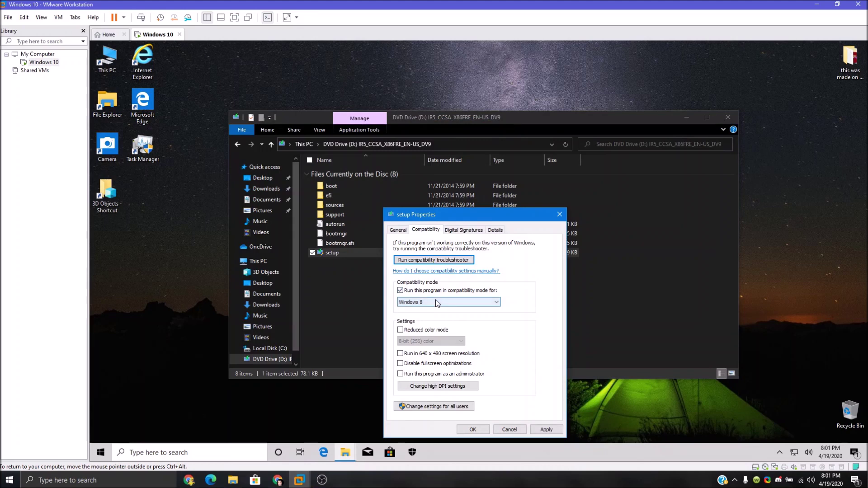
pyautogui.click(436, 300)
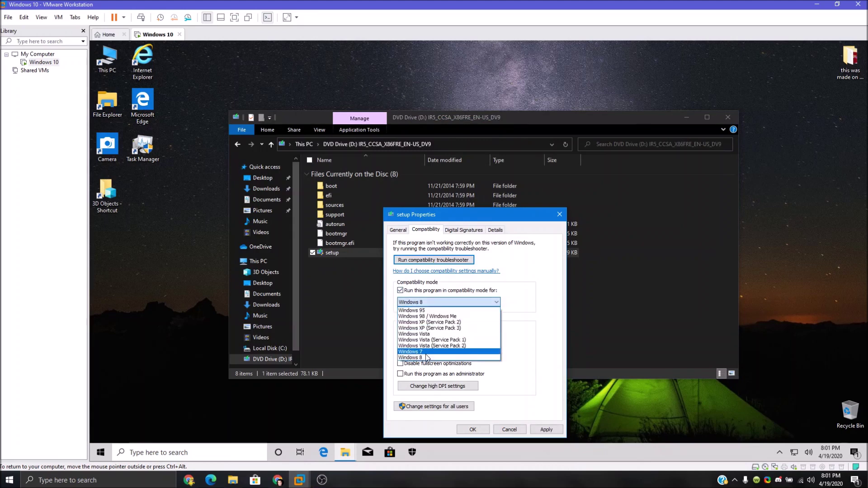
pyautogui.click(425, 354)
pyautogui.click(546, 429)
pyautogui.click(473, 428)
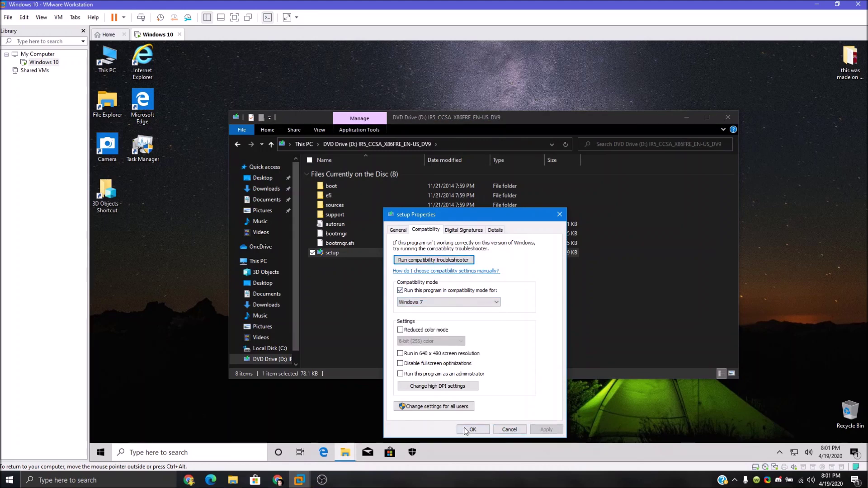
pyautogui.doubleClick(319, 252)
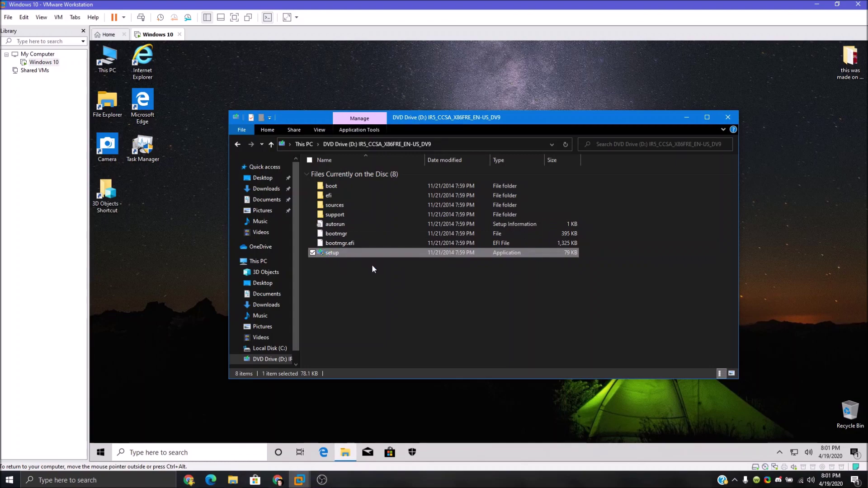
# Approve the UAC prompt so Windows 8.1 Setup starts, and choose No, thanks for updates
pyautogui.click(396, 311)
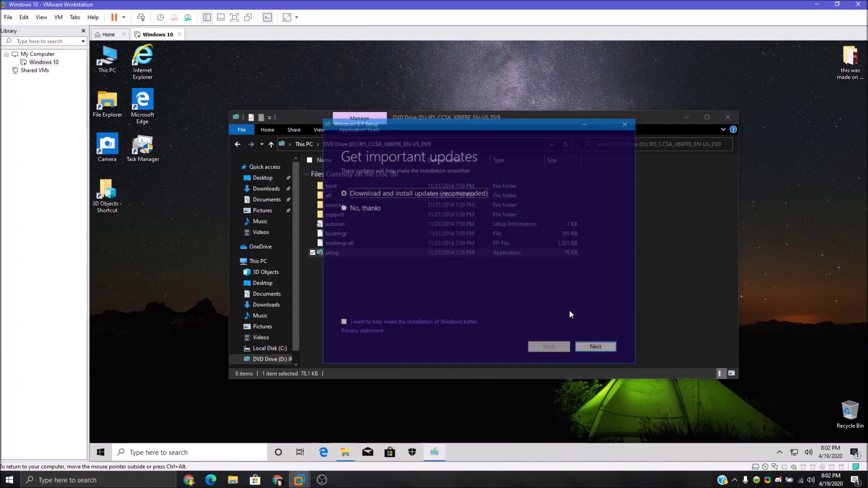
pyautogui.click(362, 208)
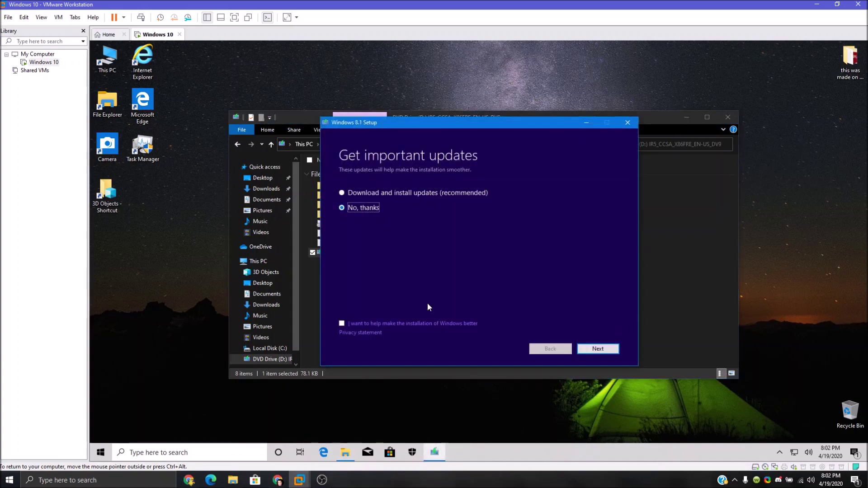
# Skip updates and paste in the Windows 8.1 product key
pyautogui.click(587, 349)
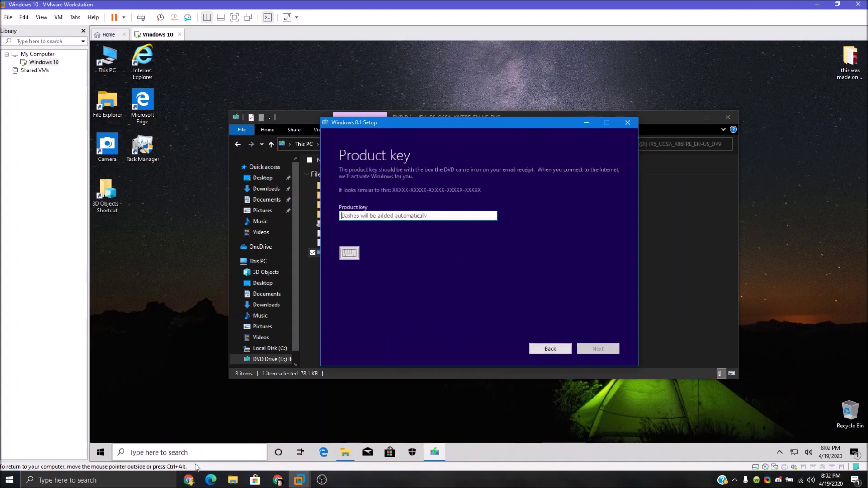
pyautogui.hotkey('ctrl', 'v')
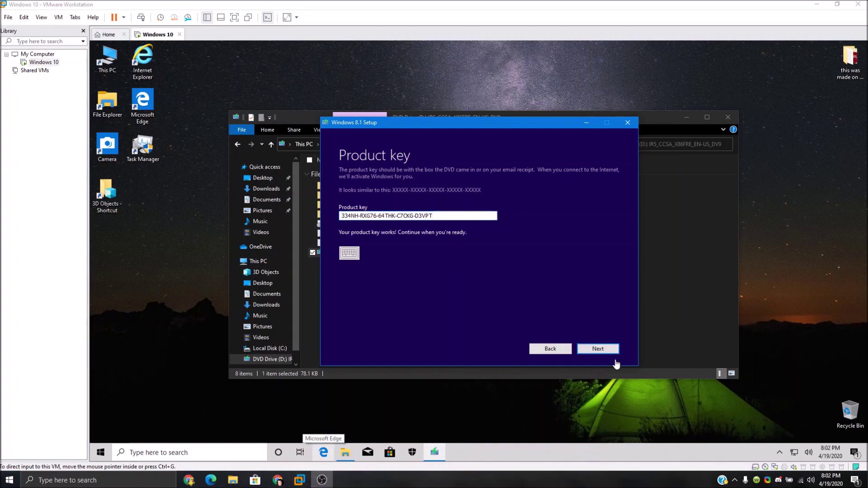
pyautogui.click(580, 329)
pyautogui.click(597, 349)
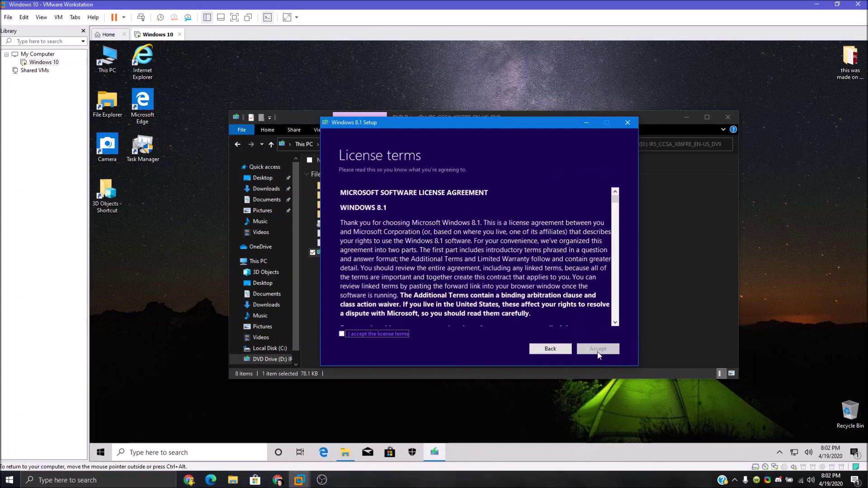
# Accept the Windows 8.1 license terms
pyautogui.click(362, 334)
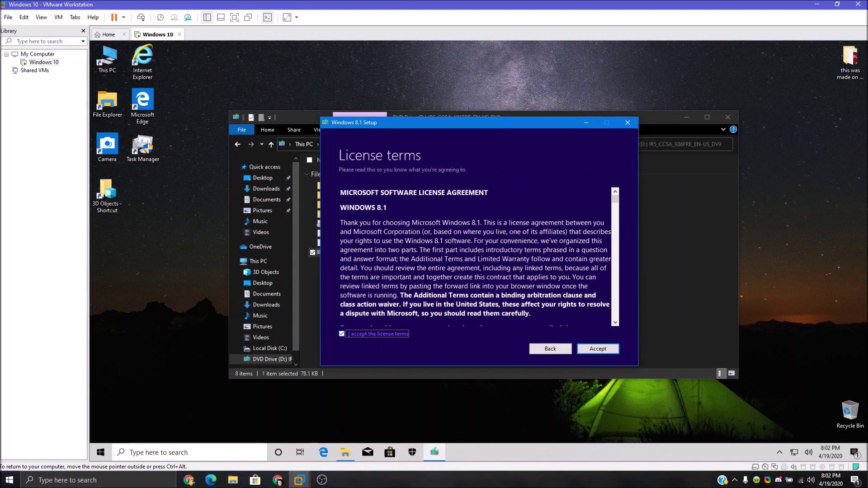
pyautogui.moveTo(616, 206); pyautogui.dragTo(616, 317)
pyautogui.click(603, 350)
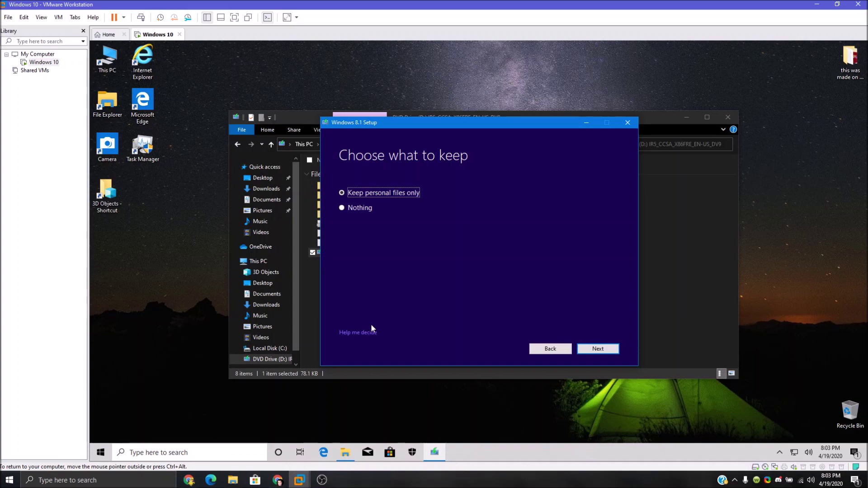
# Close the Windows 8.1 Setup wizard and confirm quitting
pyautogui.click(157, 278)
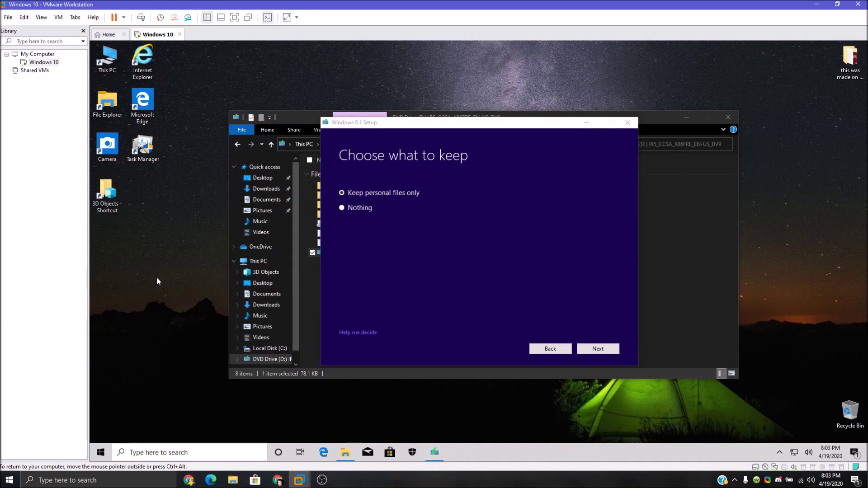
pyautogui.moveTo(166, 215); pyautogui.dragTo(95, 45)
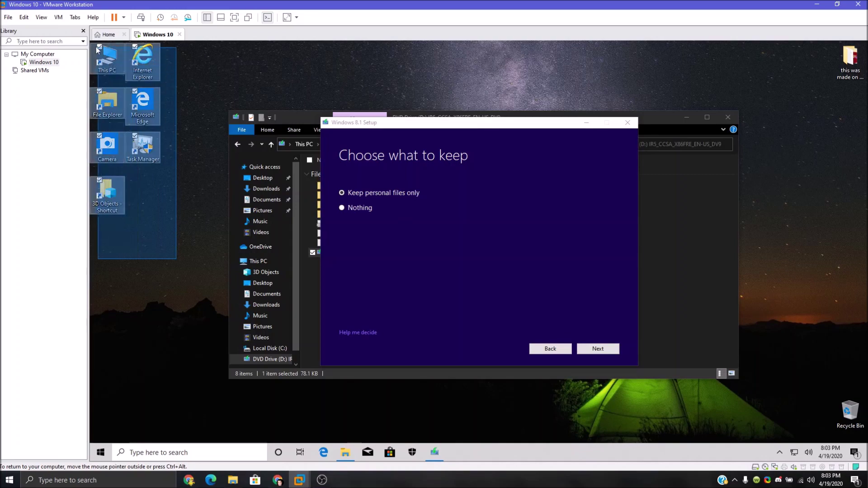
pyautogui.click(107, 58)
pyautogui.moveTo(121, 246); pyautogui.dragTo(213, 45)
pyautogui.rightClick(173, 69)
pyautogui.click(156, 75)
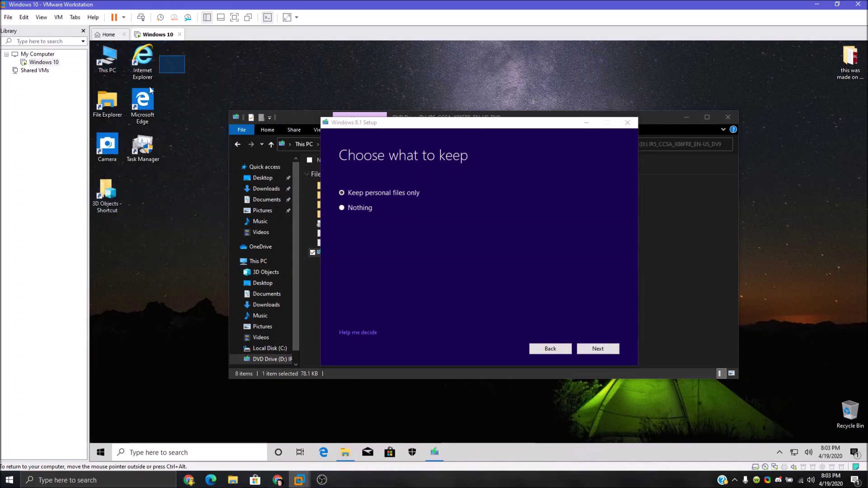
pyautogui.moveTo(93, 45); pyautogui.dragTo(177, 213)
pyautogui.click(628, 123)
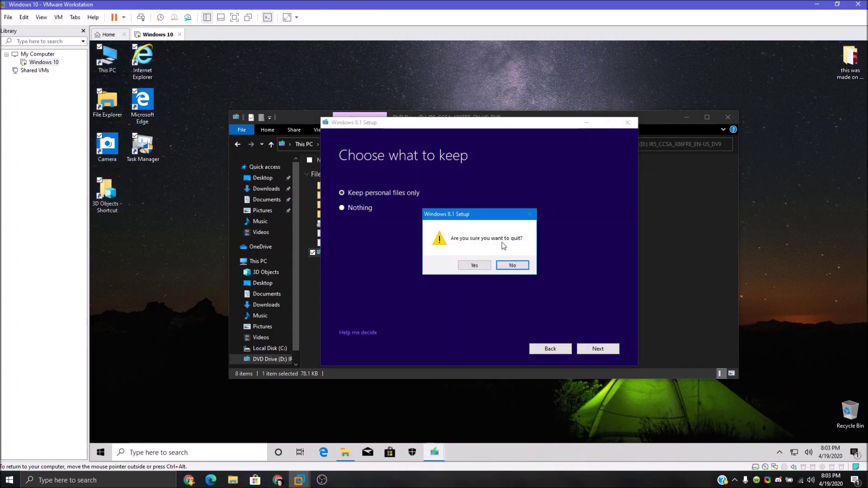
pyautogui.click(475, 267)
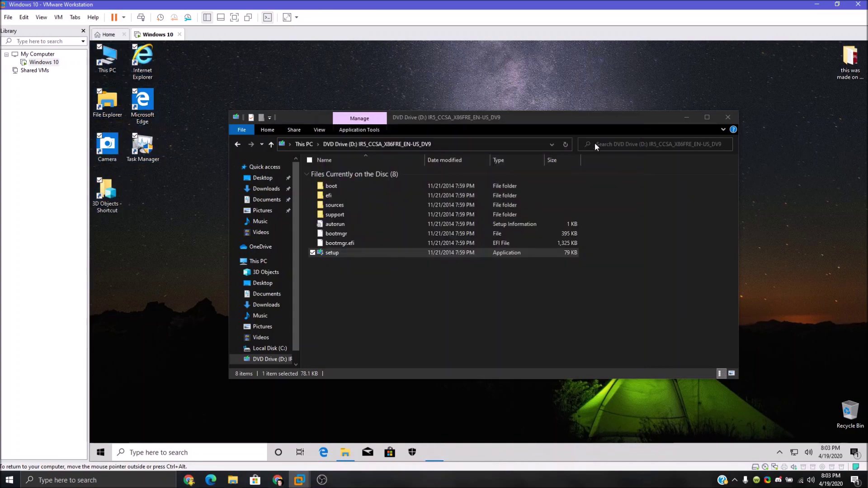
# Change setup's compatibility mode from Windows 7 to Windows 8 and apply it
pyautogui.rightClick(476, 252)
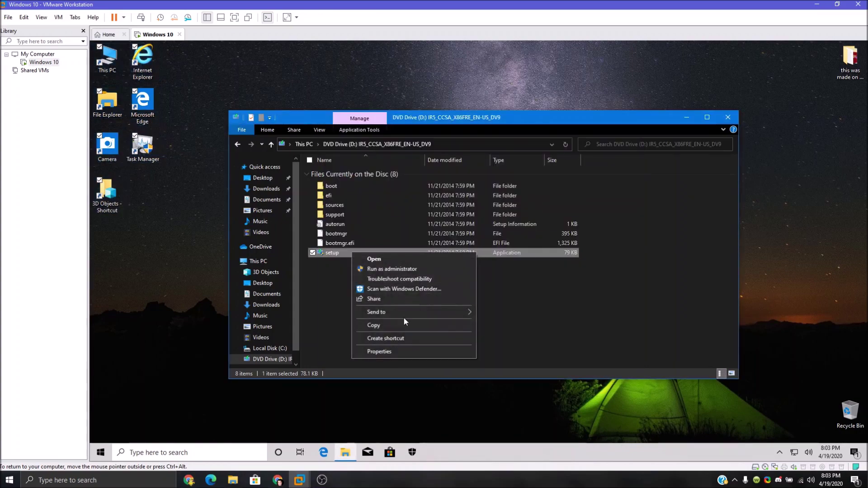
pyautogui.click(410, 352)
pyautogui.click(560, 230)
pyautogui.click(523, 230)
pyautogui.click(525, 303)
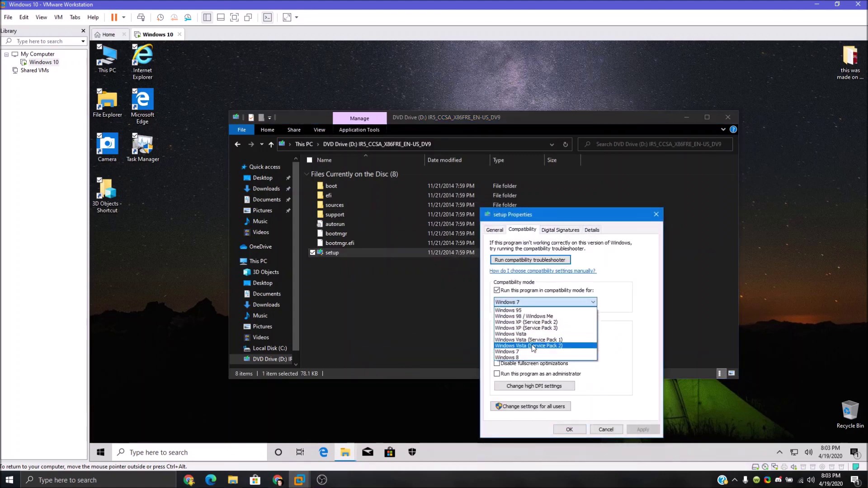
pyautogui.click(526, 358)
pyautogui.click(645, 429)
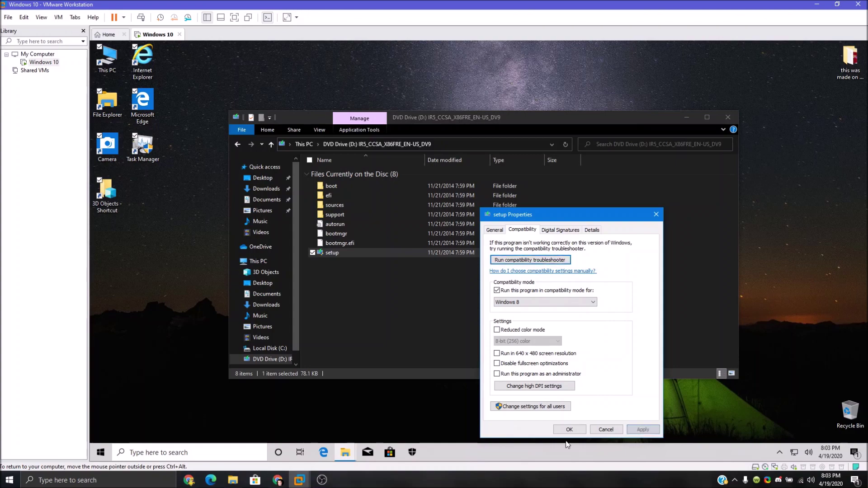
pyautogui.click(568, 433)
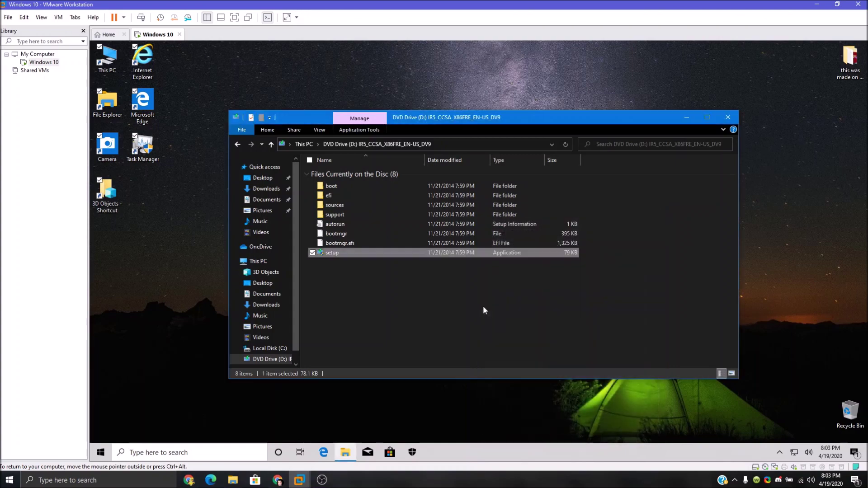
# Relaunch setup as administrator, decline updates, and paste in the product key
pyautogui.doubleClick(493, 255)
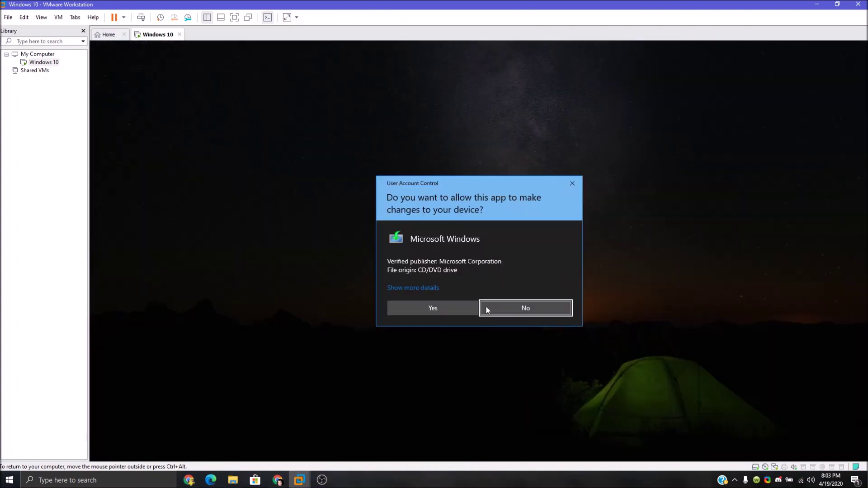
pyautogui.click(444, 313)
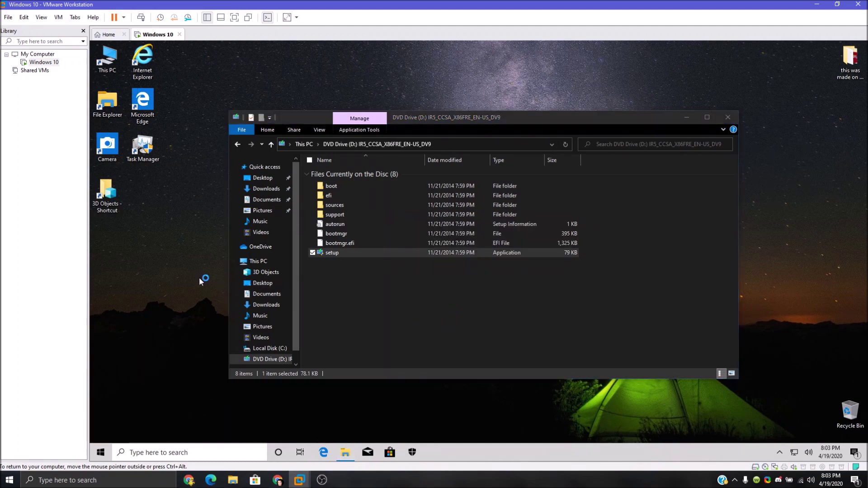
pyautogui.click(433, 452)
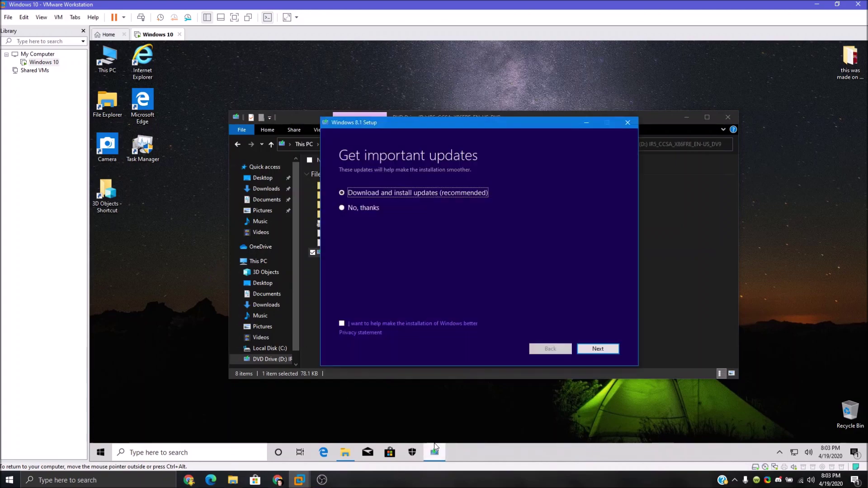
pyautogui.click(365, 210)
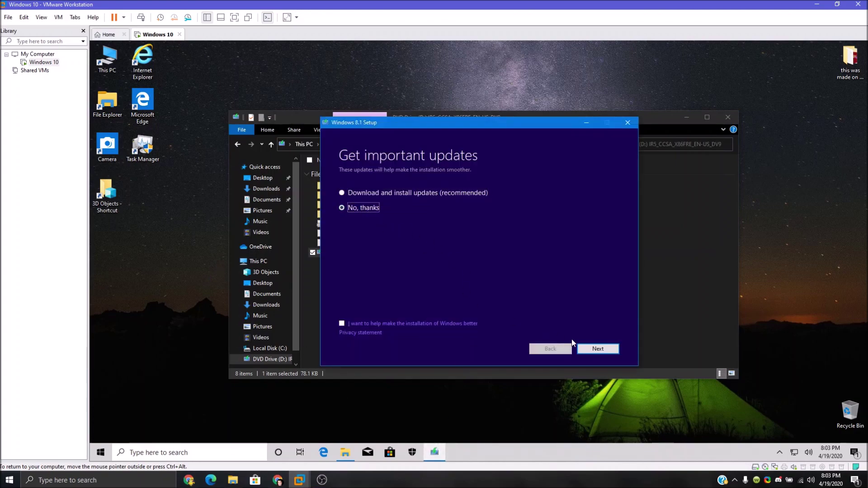
pyautogui.click(591, 350)
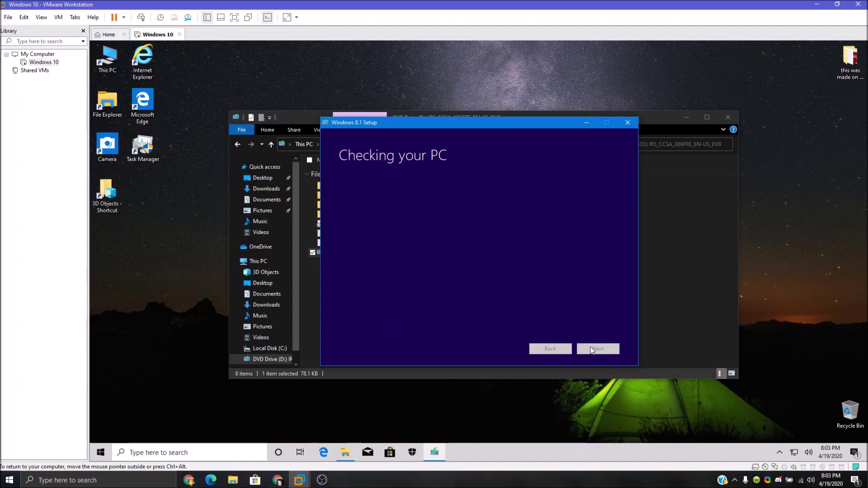
pyautogui.hotkey('ctrl', 'v')
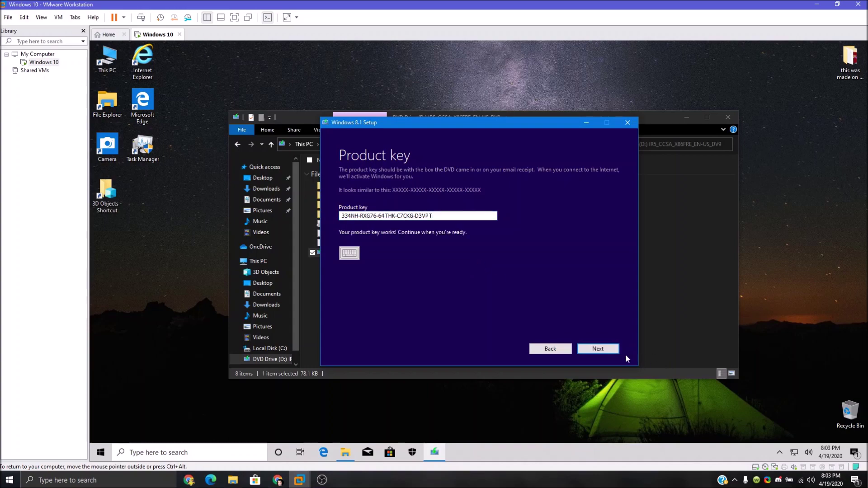
pyautogui.click(602, 351)
# Accept the license terms and keep Windows settings, personal files and apps
pyautogui.click(357, 334)
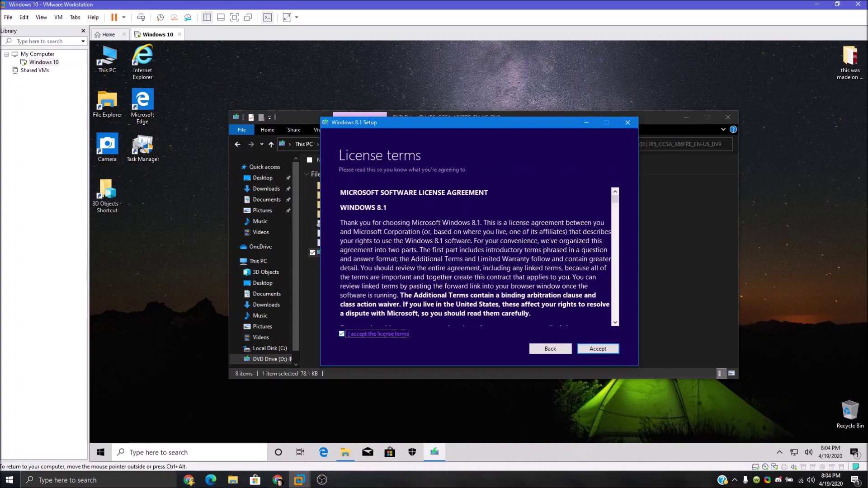
pyautogui.moveTo(615, 199); pyautogui.dragTo(590, 317)
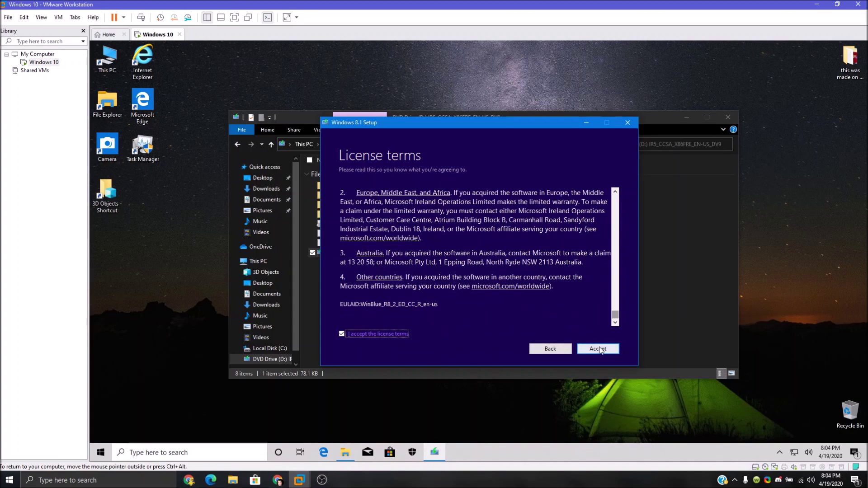
pyautogui.click(598, 349)
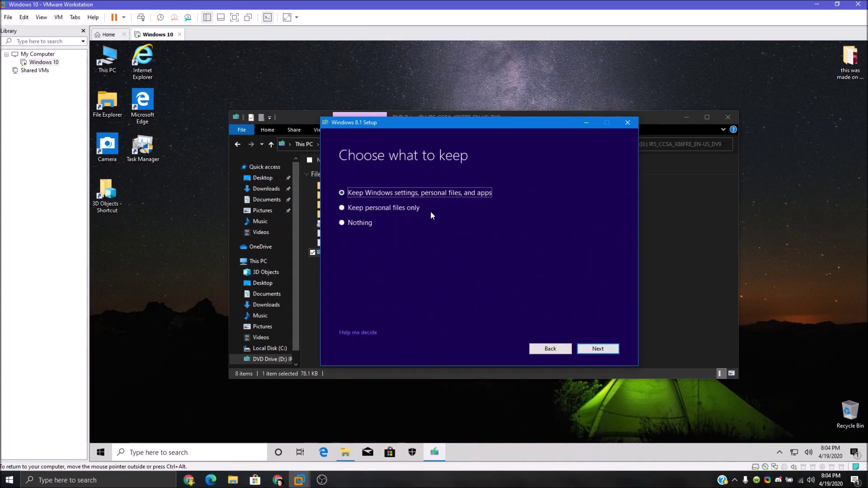
pyautogui.click(593, 352)
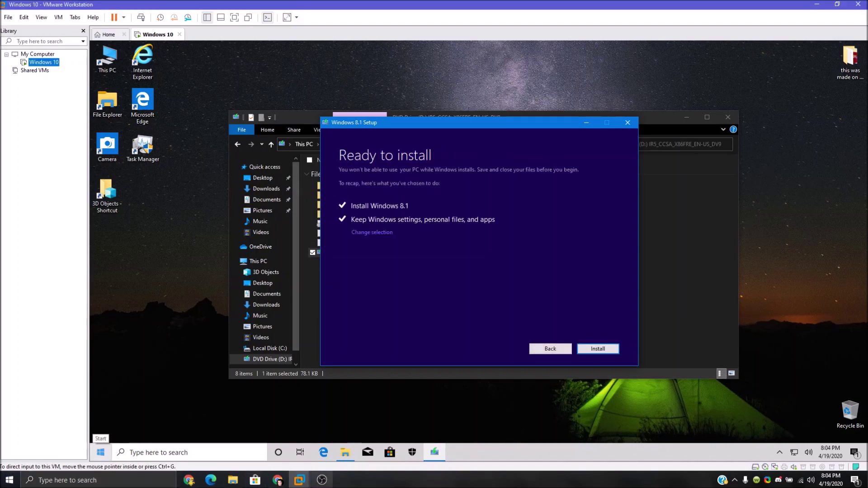
# Open the host's Windows Settings from the Start menu and close it again
pyautogui.click(9, 481)
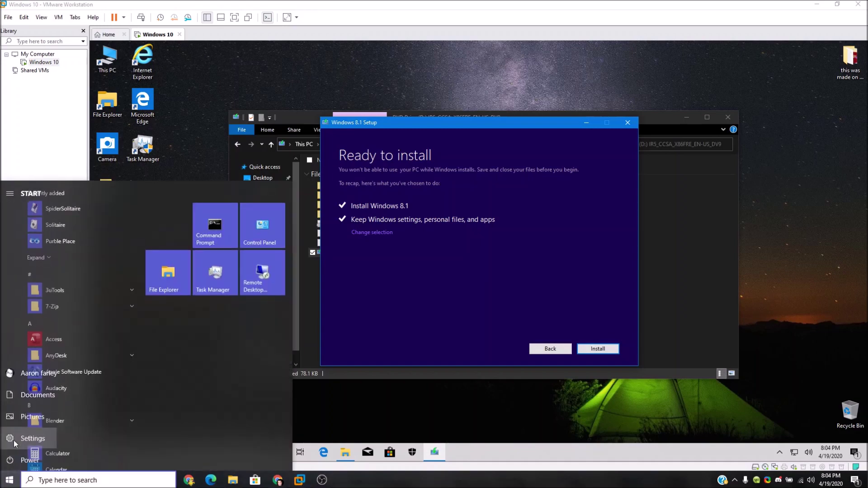
pyautogui.click(13, 438)
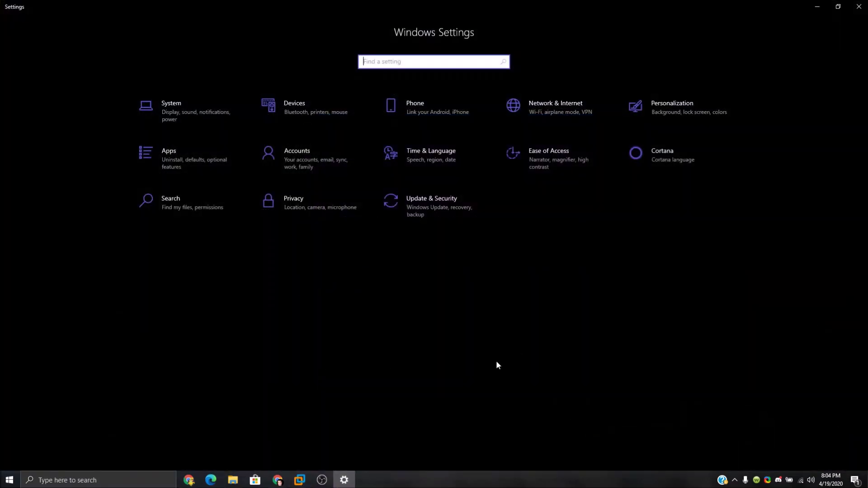
pyautogui.click(858, 6)
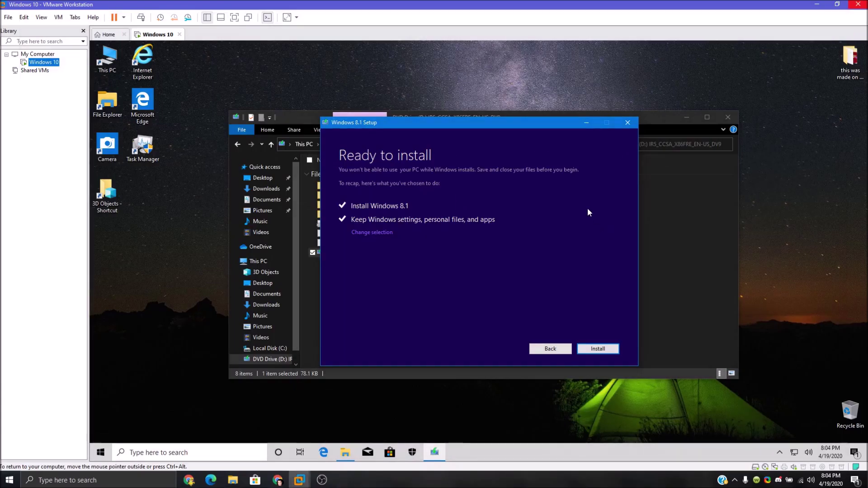
# Start the Windows 8.1 installation and switch the VM to full screen
pyautogui.click(585, 352)
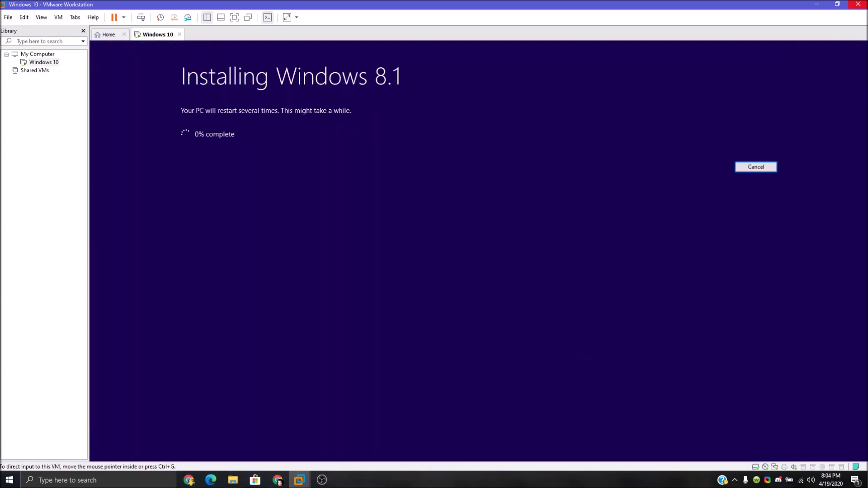
pyautogui.hotkey('ctrl', 'alt', 'Return')
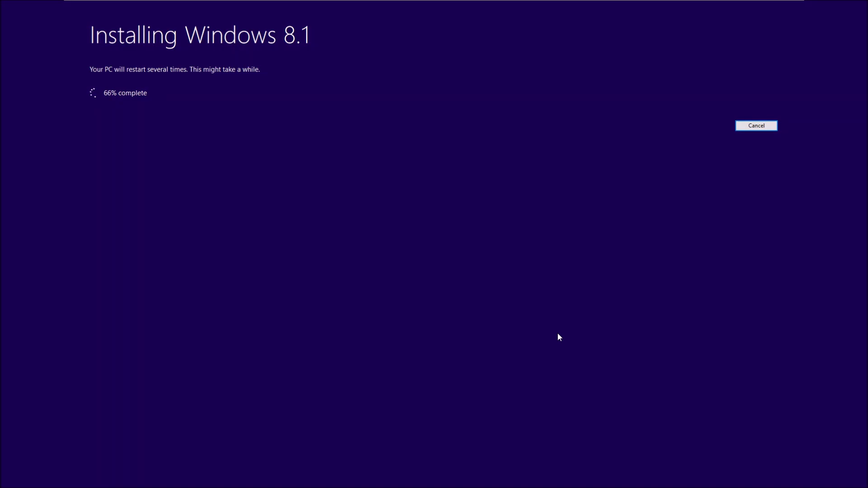
pyautogui.press('super')
# Rename the guest's Local Disk (C:) to 'Windows 10' in This PC, granting permission
pyautogui.click(182, 232)
pyautogui.rightClick(248, 233)
pyautogui.click(181, 348)
pyautogui.write('Windows 10')
pyautogui.press('Return')
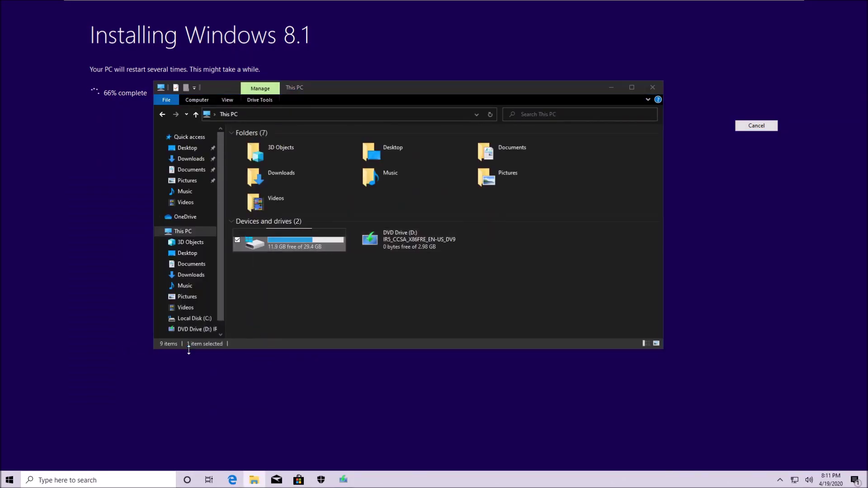
pyautogui.click(429, 250)
# Browse the Windows 10 drive to Users > Desktop, close Explorer, and bring up the Start menu
pyautogui.doubleClick(289, 240)
pyautogui.doubleClick(285, 147)
pyautogui.doubleClick(285, 152)
pyautogui.doubleClick(285, 162)
pyautogui.click(652, 87)
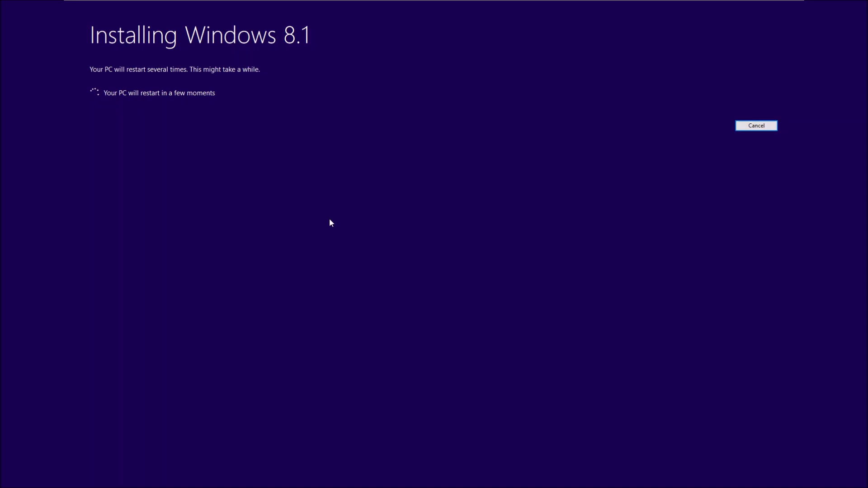
pyautogui.press('super')
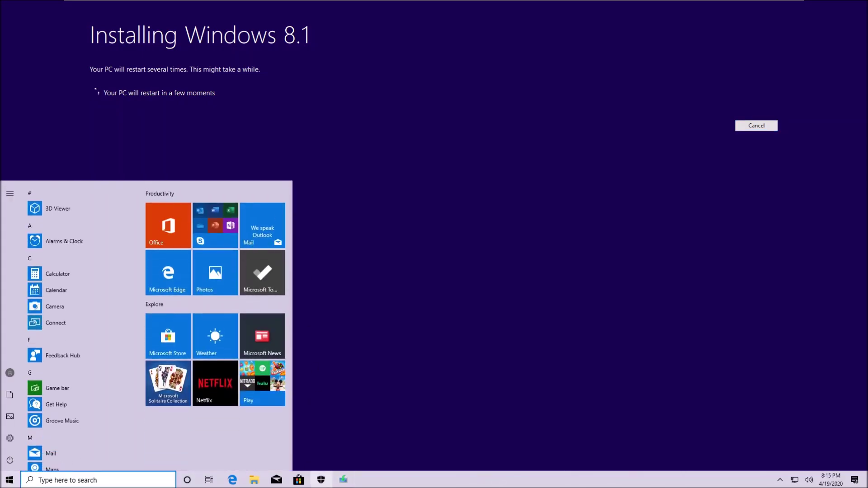
# Close the Start menu and let setup restart the guest until it blue-screens with 0xc00002e3
pyautogui.click(423, 319)
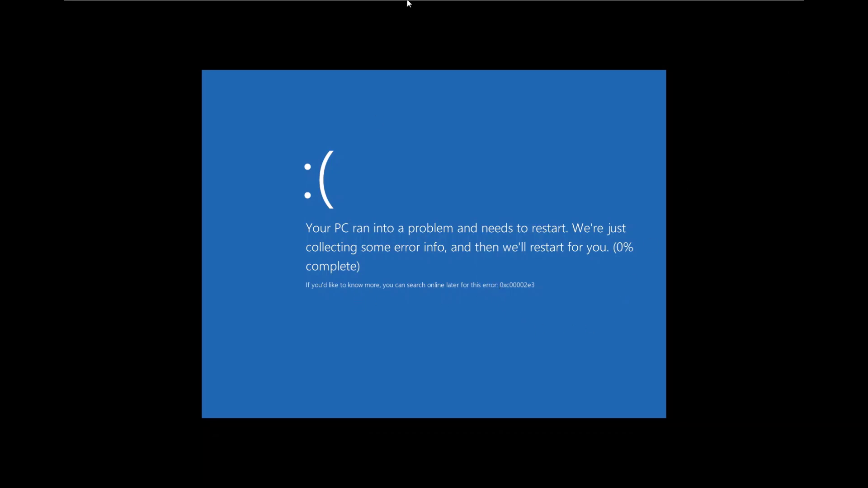
# Suspend the crashed guest from the full-screen toolbar's power menu, moving the saving-state window aside
pyautogui.moveTo(409, 1)
pyautogui.click(213, 5)
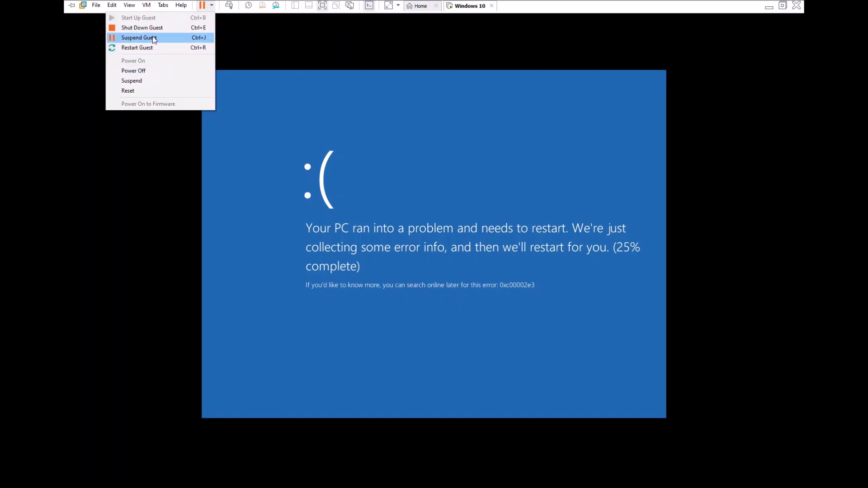
pyautogui.click(154, 39)
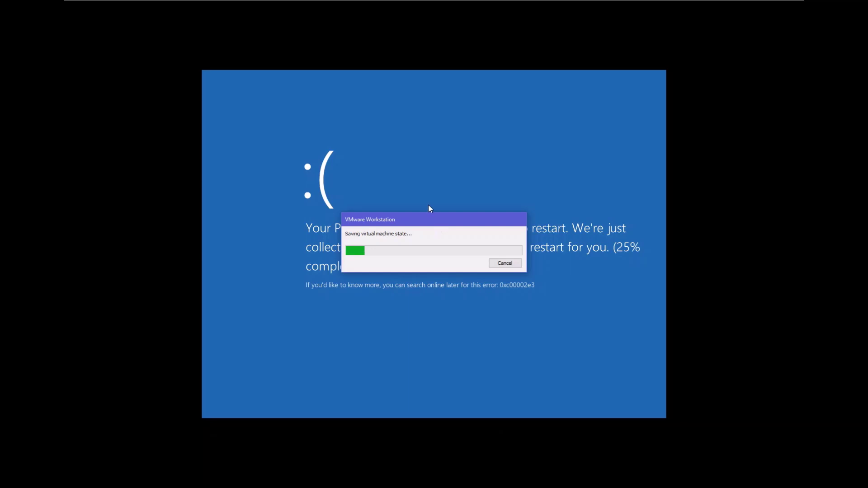
pyautogui.moveTo(419, 221); pyautogui.dragTo(425, 95)
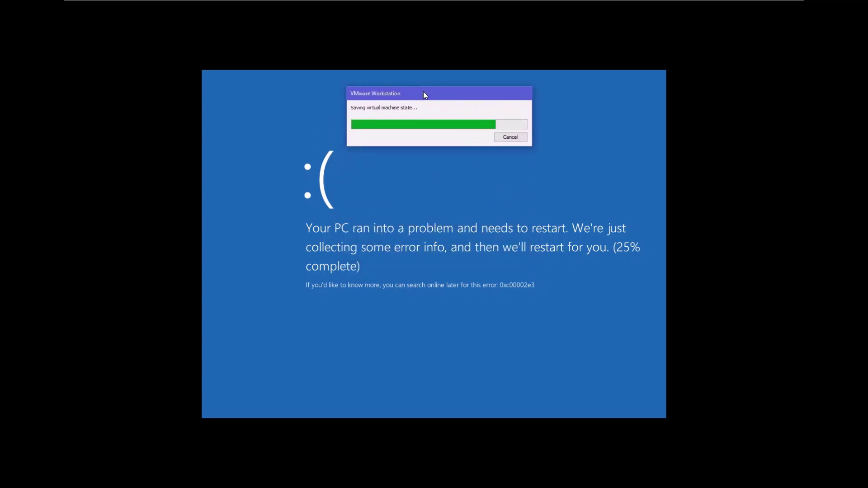
pyautogui.moveTo(422, 1)
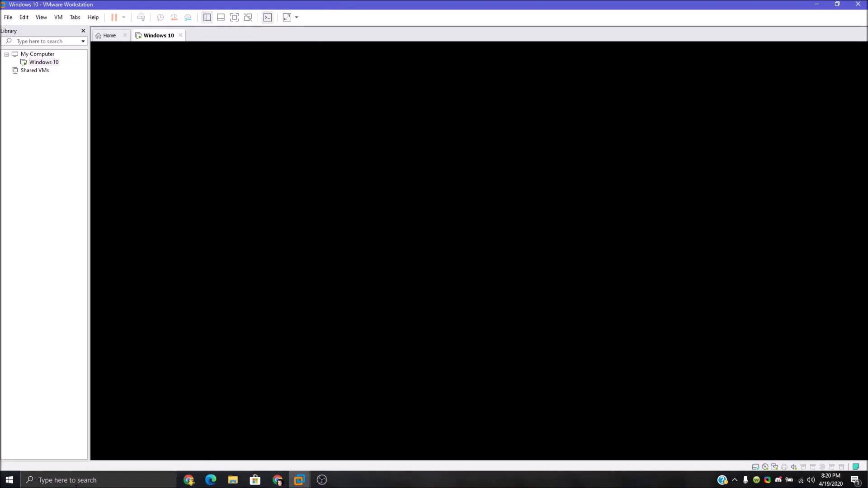
# Switch to the host Chrome browser, then dismiss the Removable Devices hint with OK
pyautogui.click(189, 482)
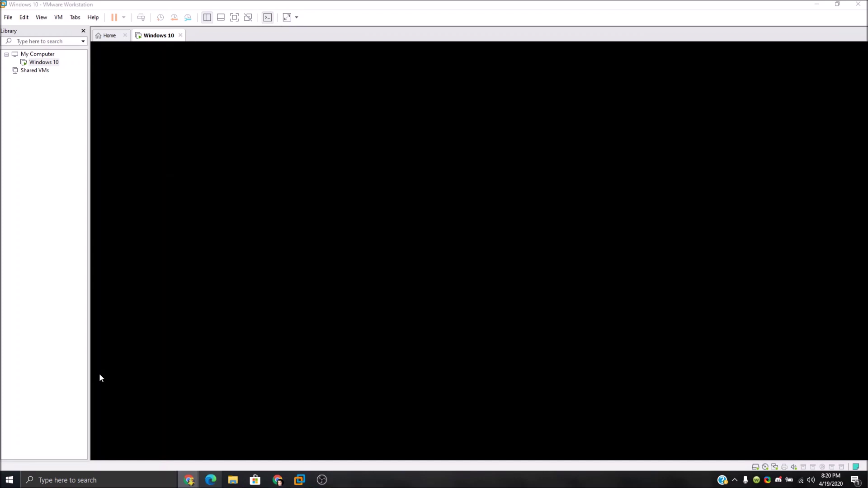
pyautogui.moveTo(189, 480)
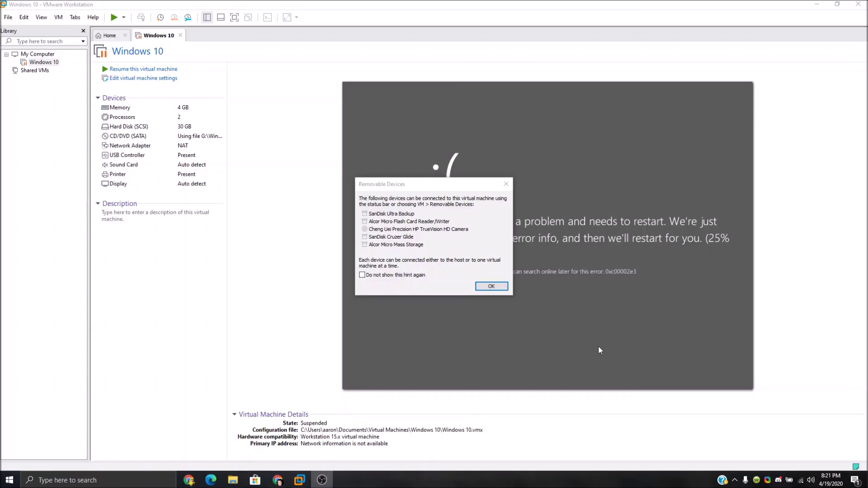
pyautogui.click(500, 286)
pyautogui.moveTo(189, 480)
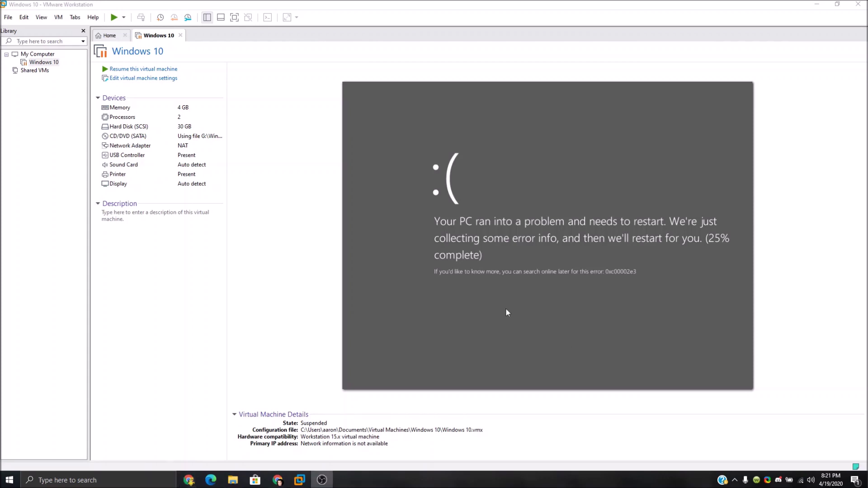
# Refocus VMware and resume the suspended Windows 10 virtual machine
pyautogui.click(479, 265)
pyautogui.click(132, 70)
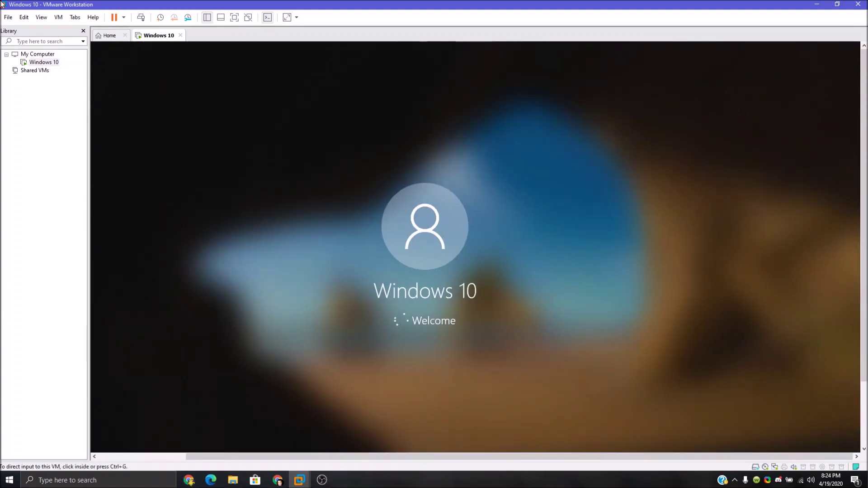
pyautogui.hotkey('ctrl', 'g')
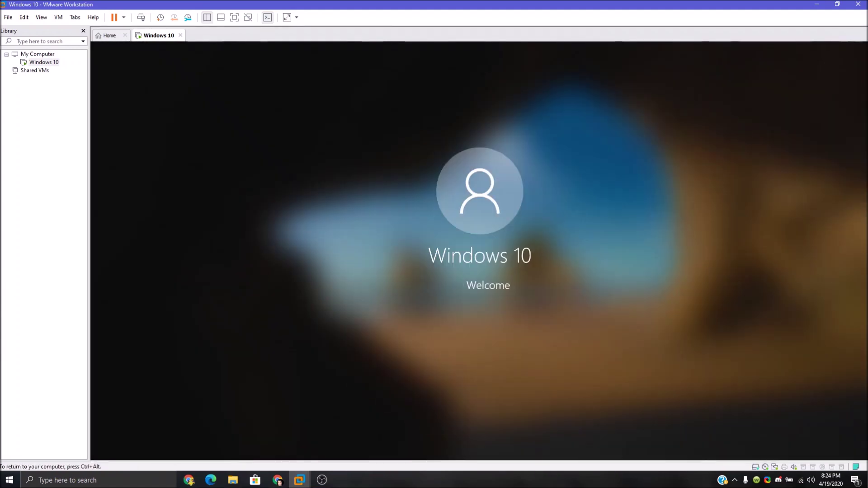
pyautogui.hotkey('ctrl', 'alt')
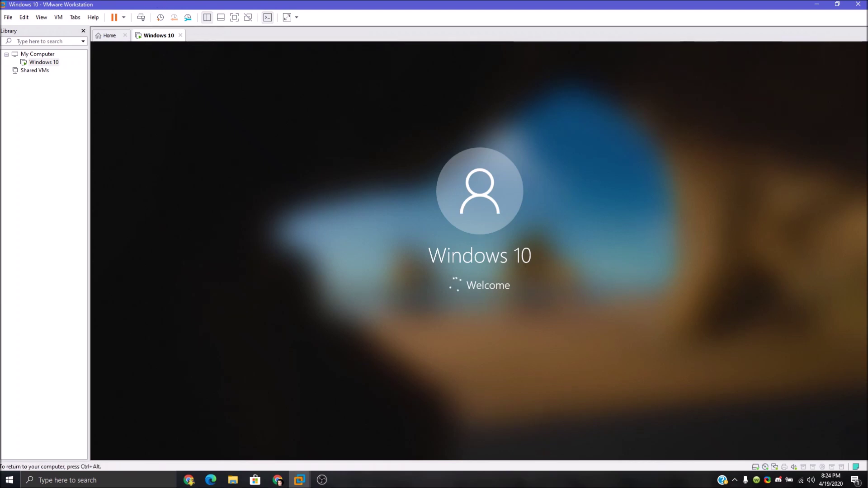